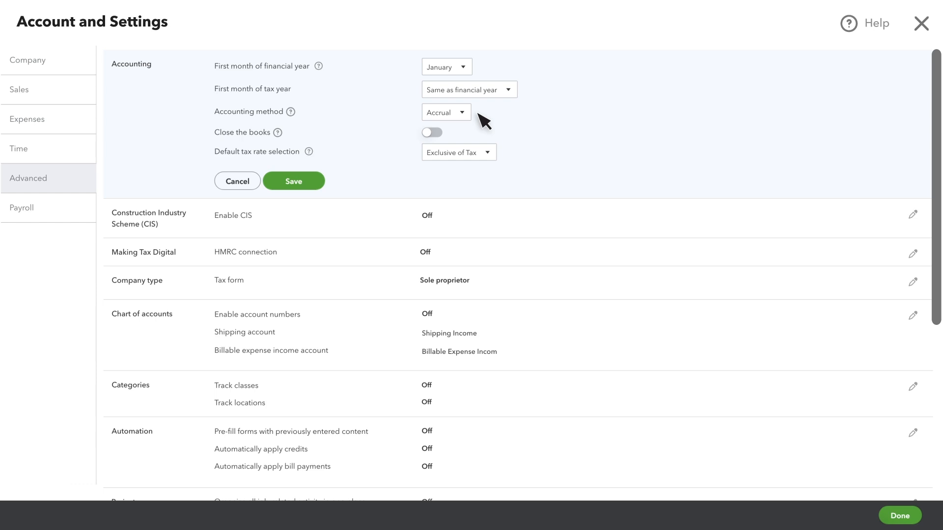
Turn on closing the books with a closing date of 30/04/2024 and save the accounting settings
{"action": "left_click", "coordinate": [435, 136]}
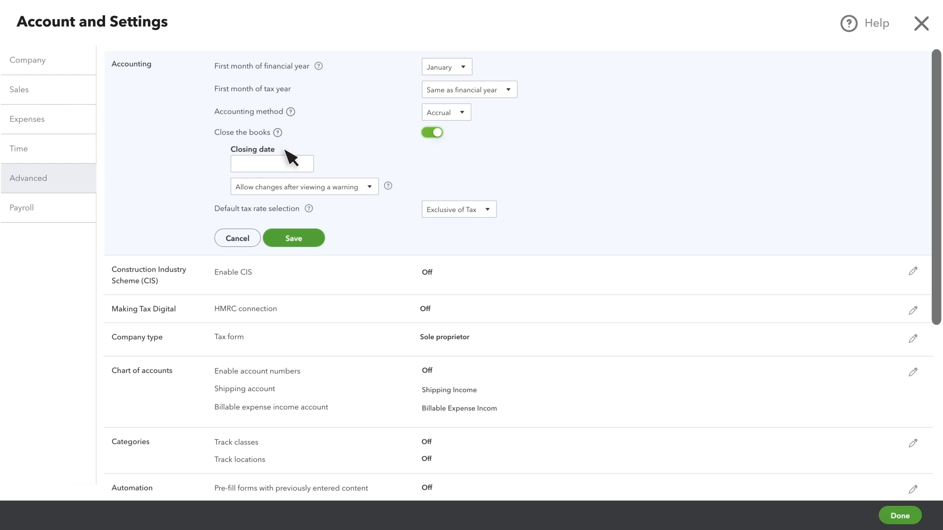
{"action": "left_click", "coordinate": [306, 166]}
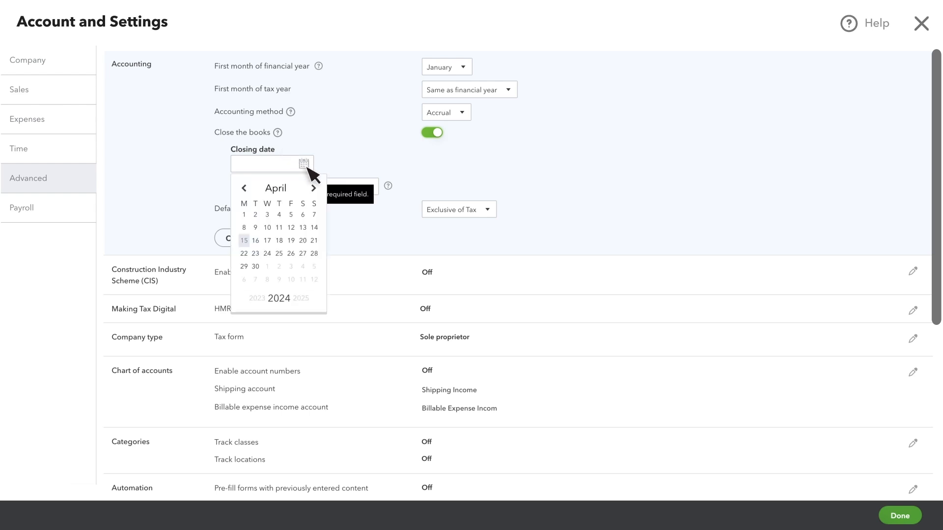
{"action": "left_click", "coordinate": [256, 267]}
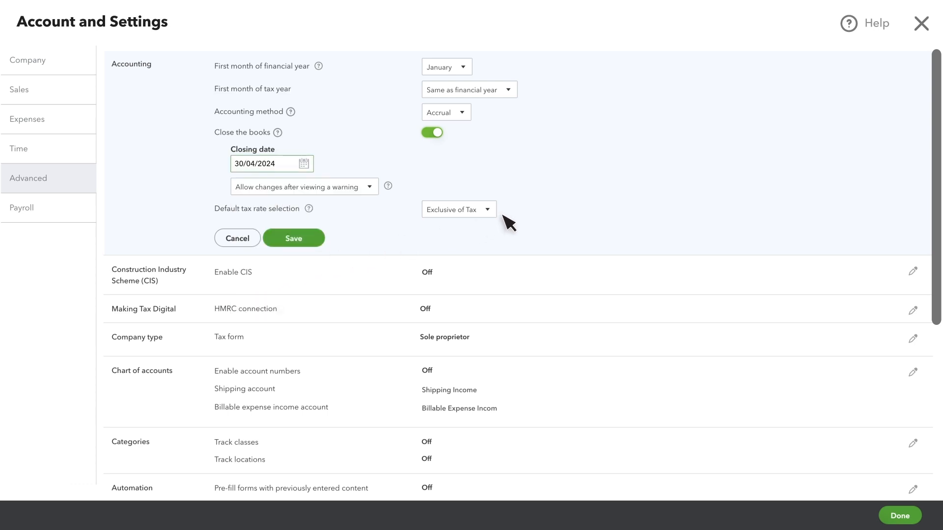
{"action": "left_click", "coordinate": [305, 241]}
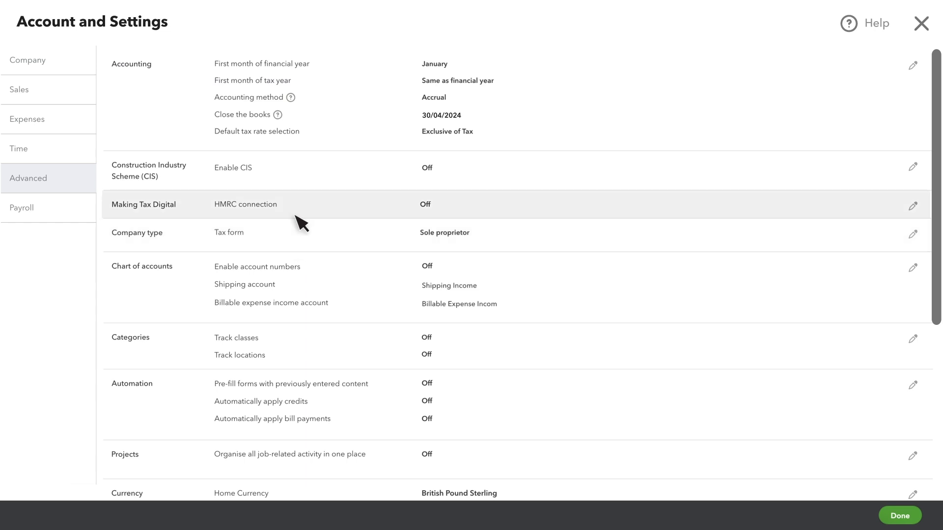
Enable the Construction Industry Scheme (CIS) and save, leaving its reference numbers blank
{"action": "left_click", "coordinate": [300, 182]}
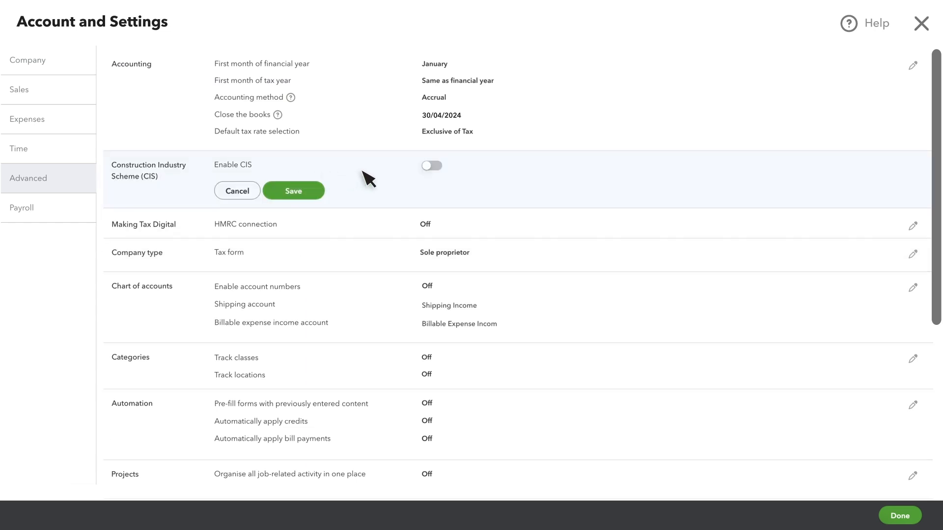
{"action": "left_click", "coordinate": [432, 166]}
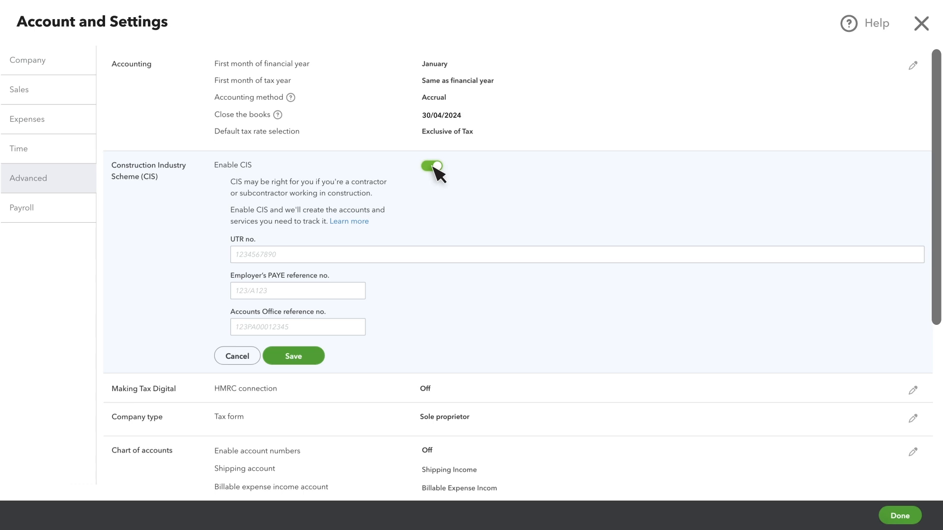
{"action": "left_click", "coordinate": [300, 362]}
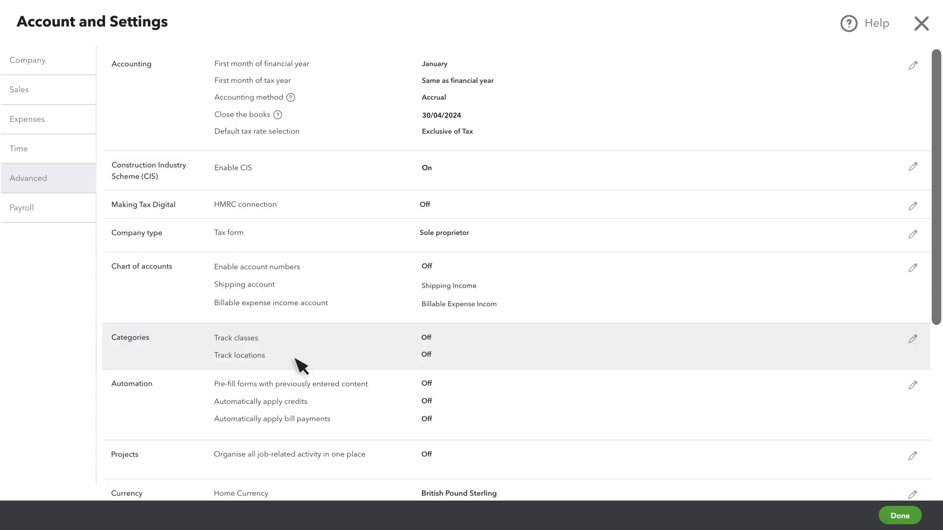
Check the HMRC connection option under Making Tax Digital and leave it without connecting
{"action": "left_click", "coordinate": [301, 209]}
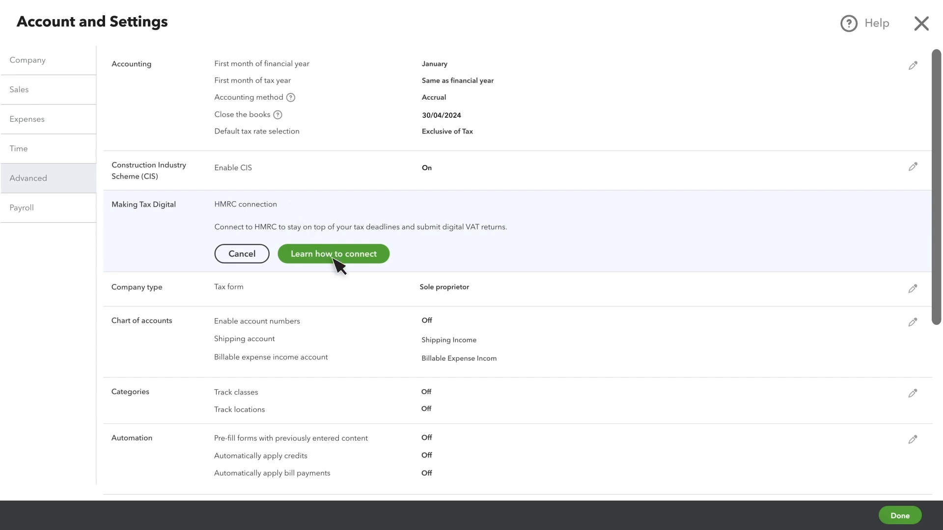
{"action": "left_click", "coordinate": [242, 260]}
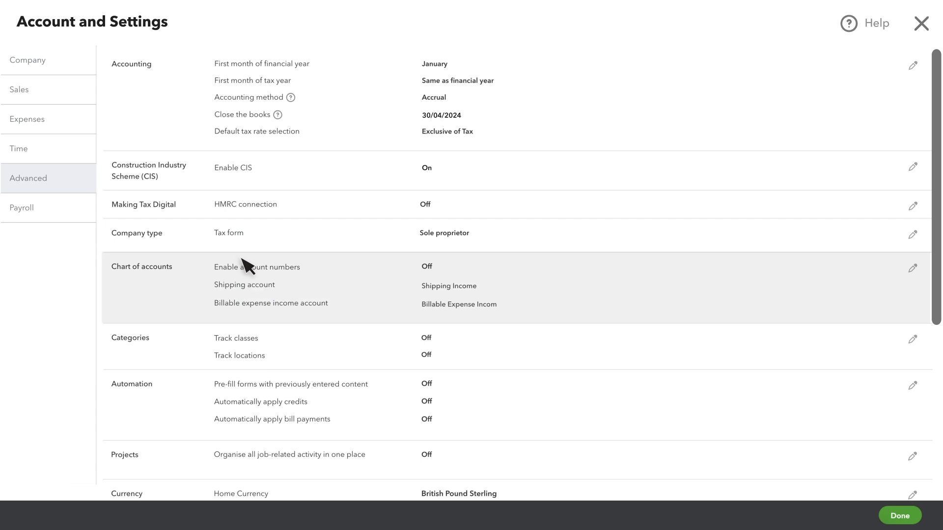
Set the company type's tax form to Not sure/Other/None and save it
{"action": "left_click", "coordinate": [278, 238]}
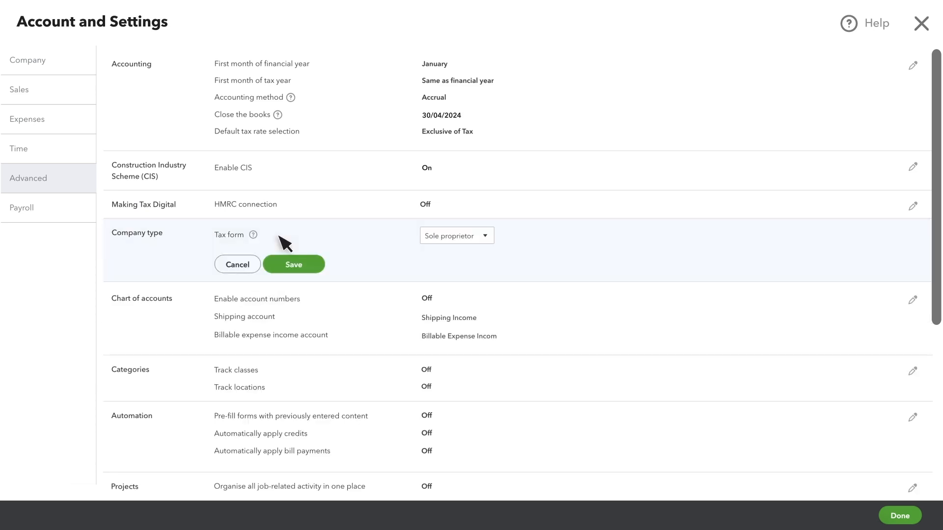
{"action": "left_click", "coordinate": [486, 236]}
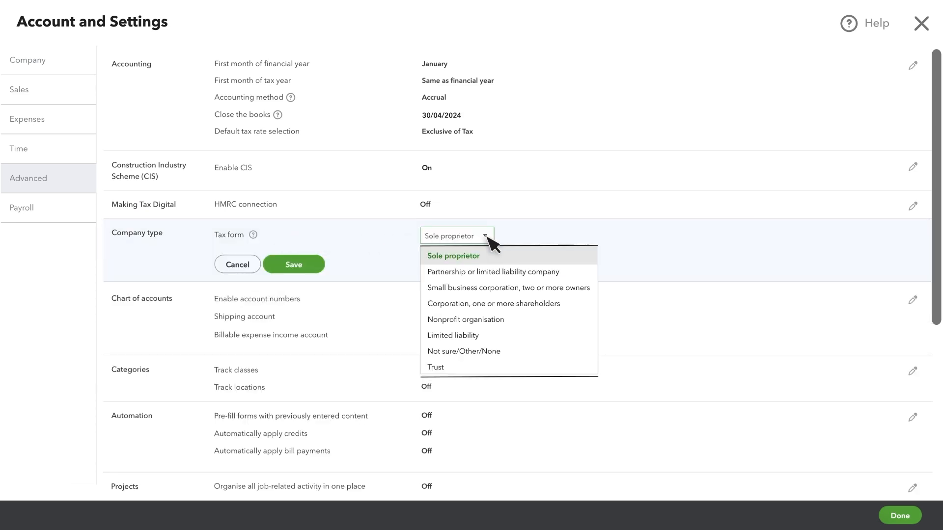
{"action": "left_click", "coordinate": [510, 352]}
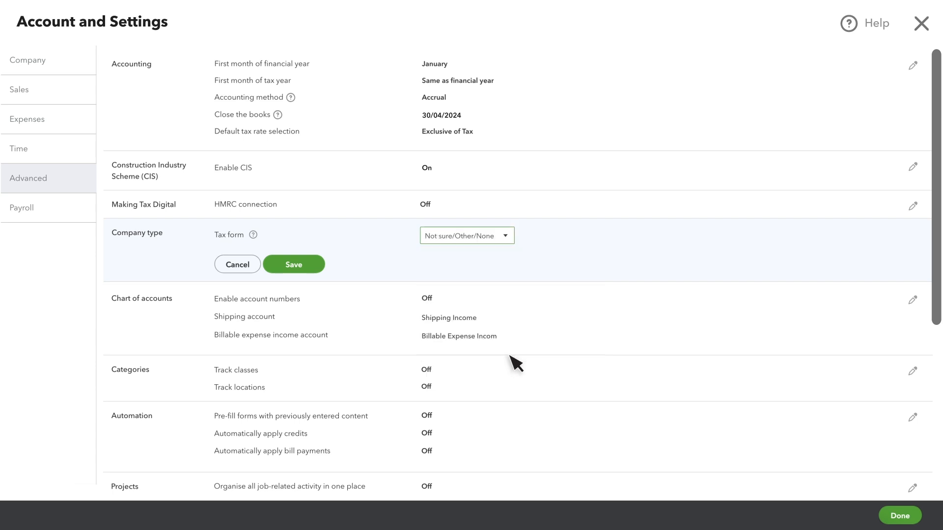
{"action": "left_click", "coordinate": [298, 268]}
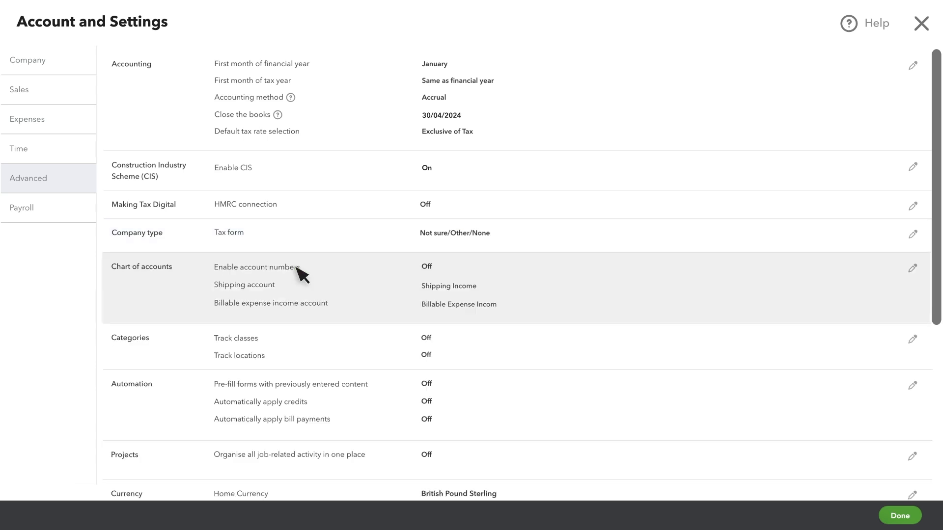
Enable account numbers for the chart of accounts, choose to show them, and save
{"action": "left_click", "coordinate": [349, 290]}
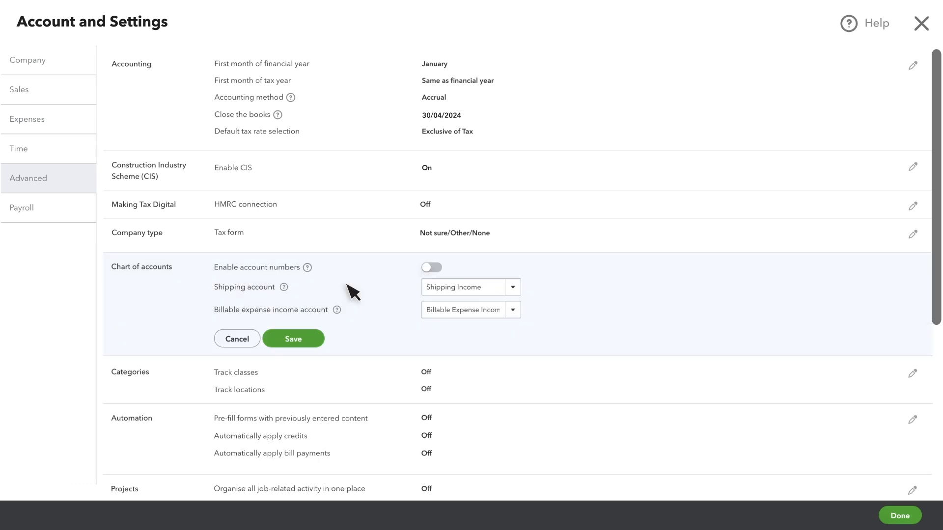
{"action": "left_click", "coordinate": [433, 269]}
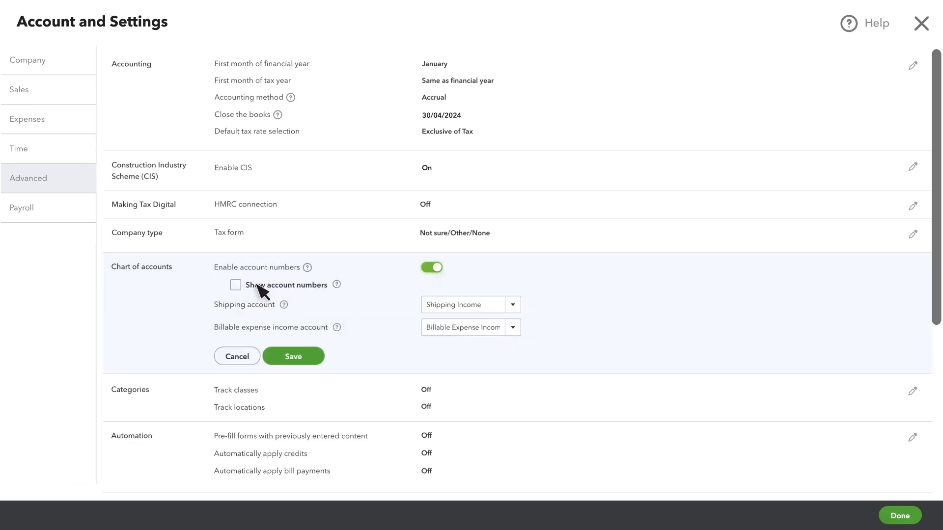
{"action": "left_click", "coordinate": [236, 285]}
{"action": "left_click", "coordinate": [295, 360]}
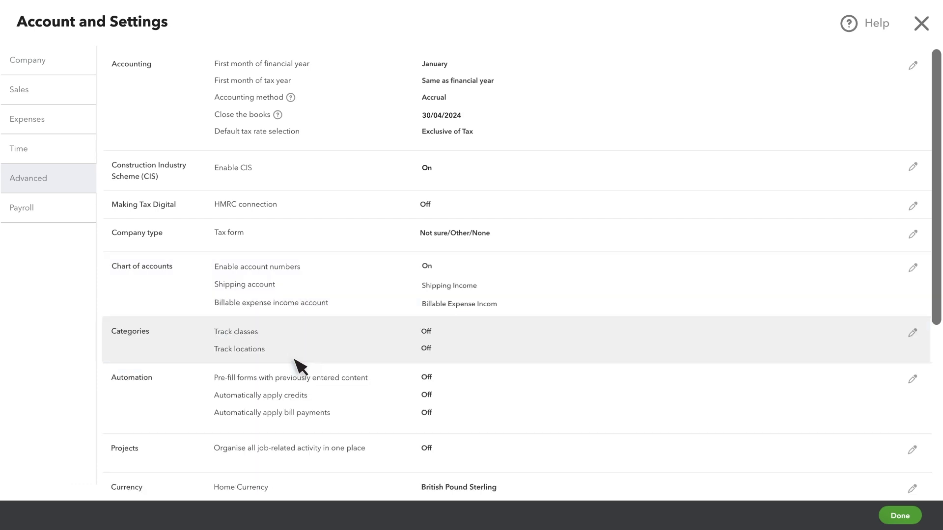
Turn on class tracking with a warning for transactions without a class, turn on location tracking, and save the categories
{"action": "left_click", "coordinate": [346, 345]}
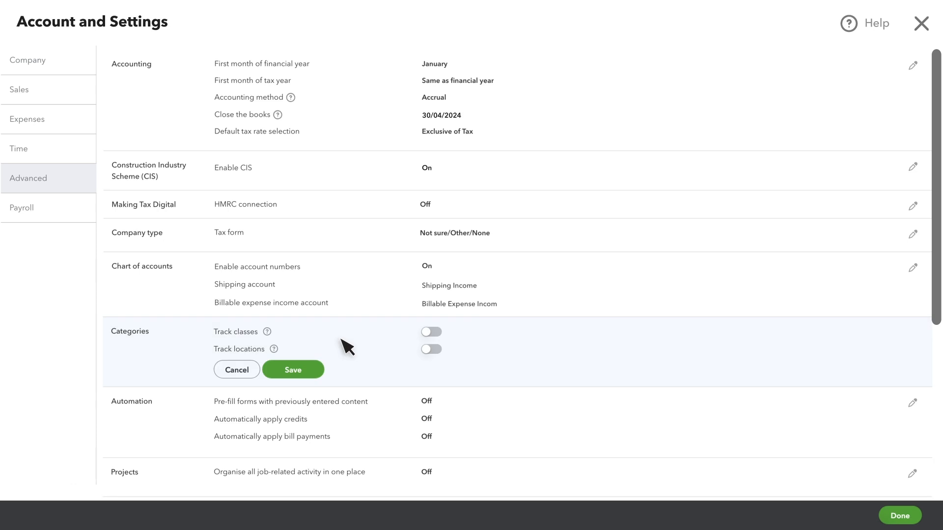
{"action": "left_click", "coordinate": [432, 334]}
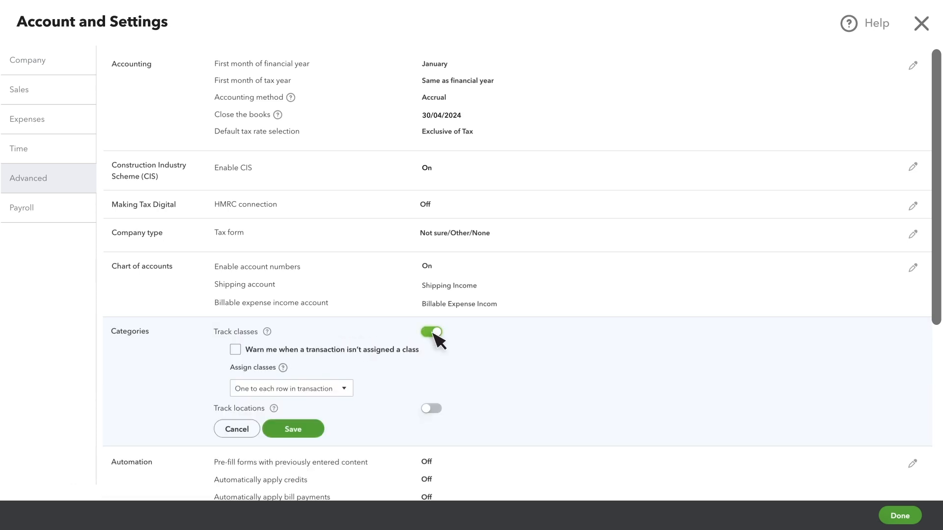
{"action": "left_click", "coordinate": [236, 350]}
{"action": "left_click", "coordinate": [432, 409]}
{"action": "left_click", "coordinate": [295, 431]}
Turn on form pre-filling, automatic application of credits and automatic application of bill payments in the automation settings, and save
{"action": "scroll", "coordinate": [300, 439], "scroll_direction": "down", "scroll_amount": 7}
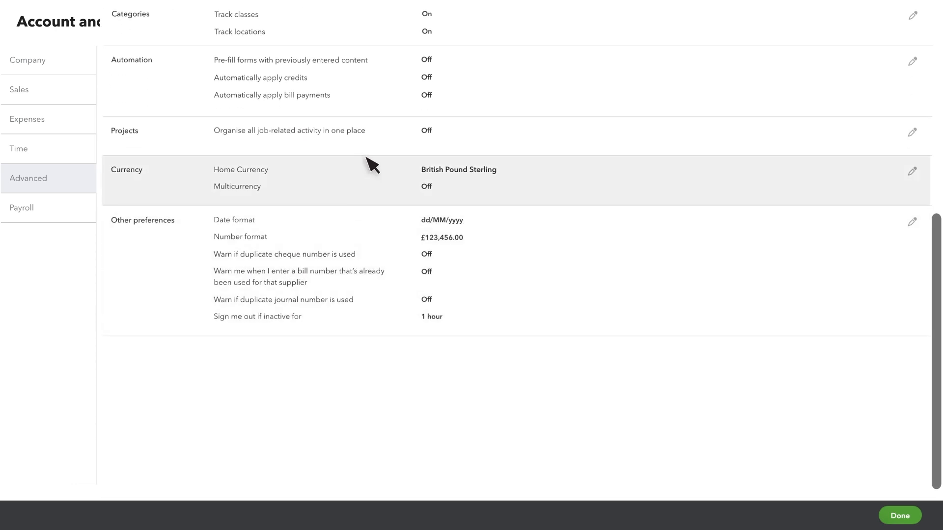
{"action": "left_click", "coordinate": [386, 89]}
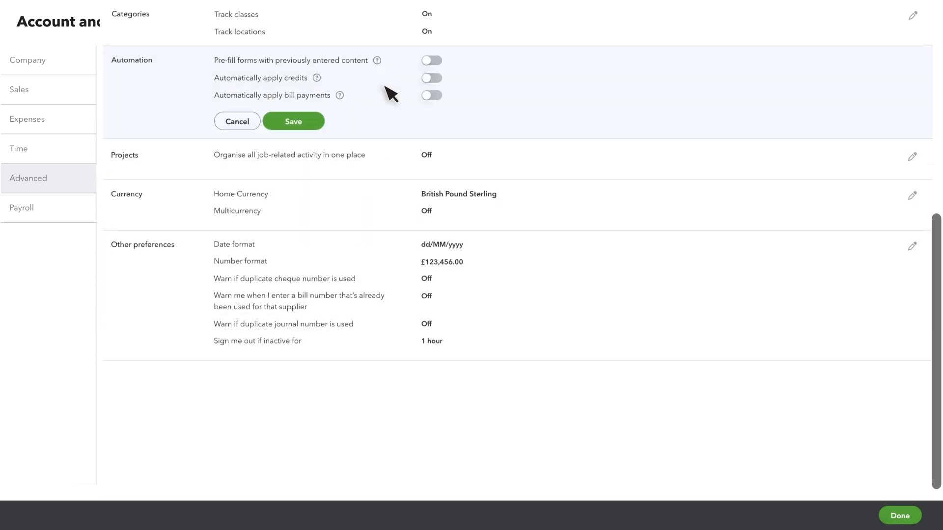
{"action": "left_click", "coordinate": [434, 62]}
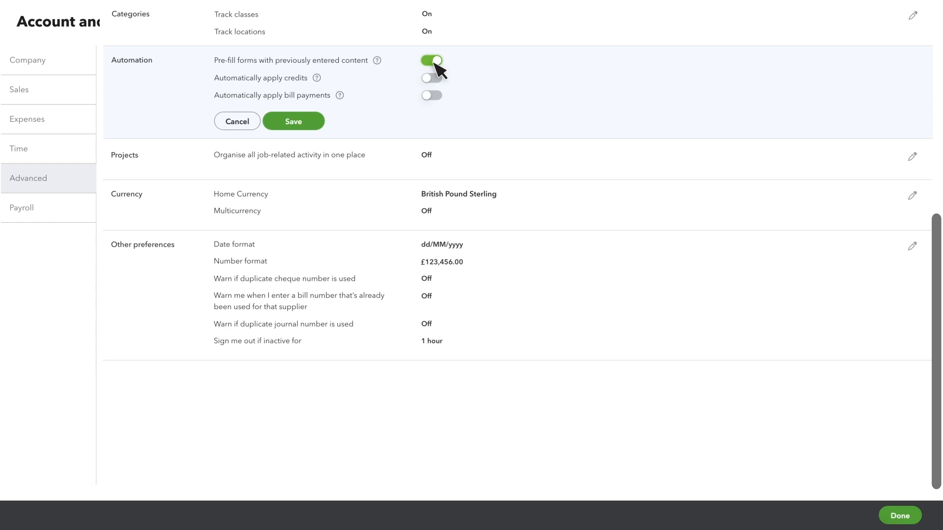
{"action": "left_click", "coordinate": [434, 78]}
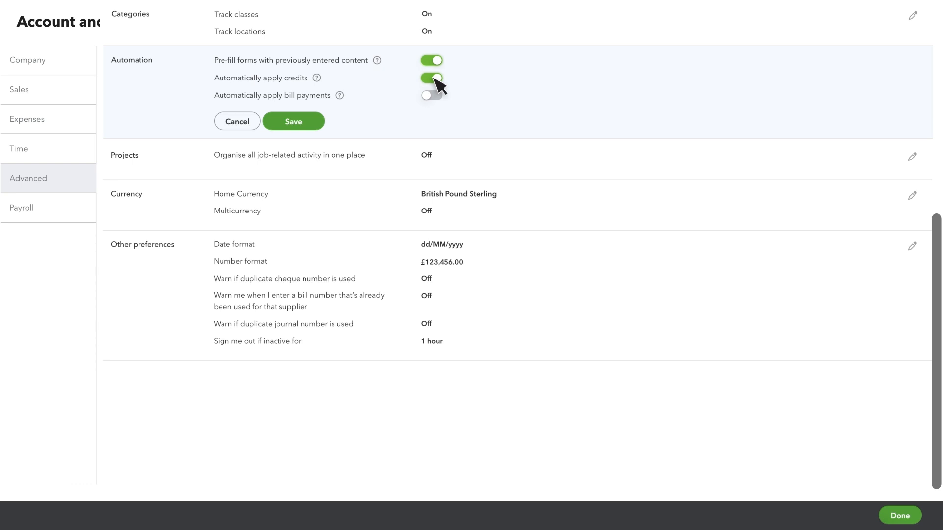
{"action": "left_click", "coordinate": [434, 96]}
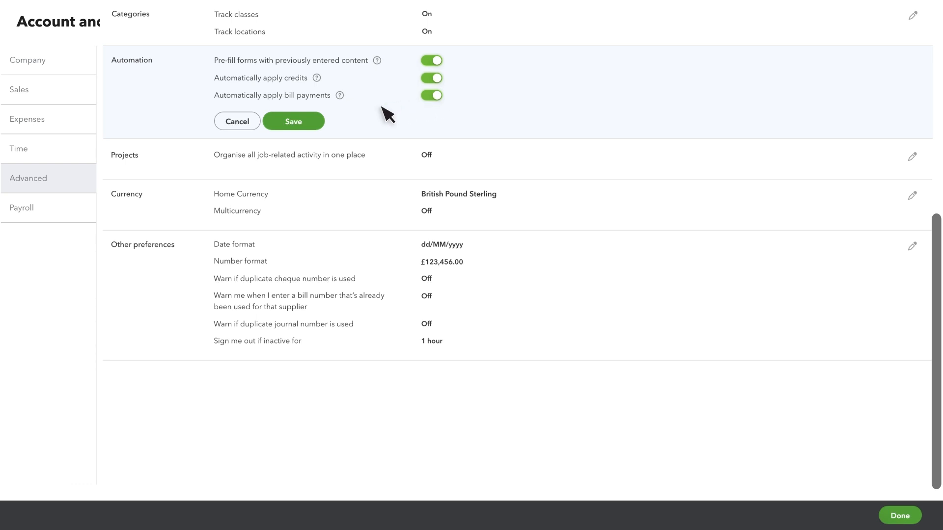
{"action": "left_click", "coordinate": [299, 125]}
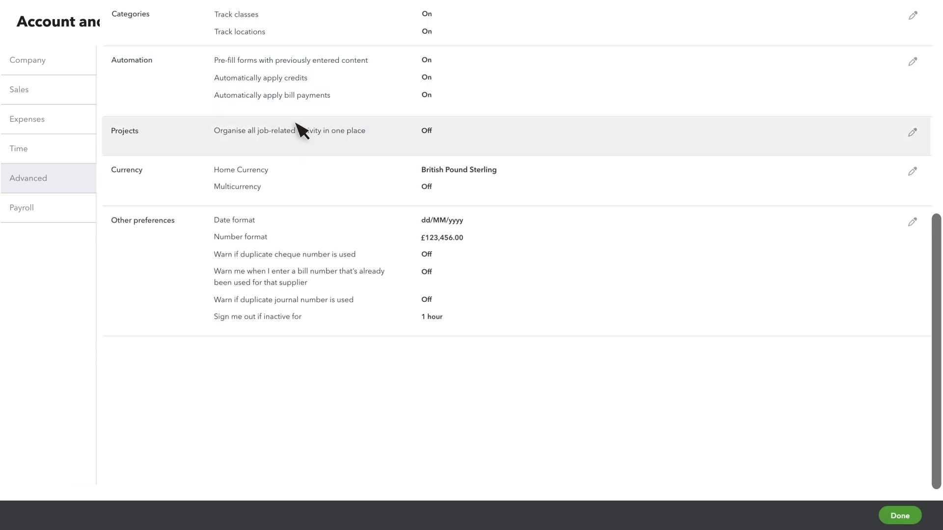
Turn on organising all job-related activity in one place for projects and save
{"action": "left_click", "coordinate": [387, 139]}
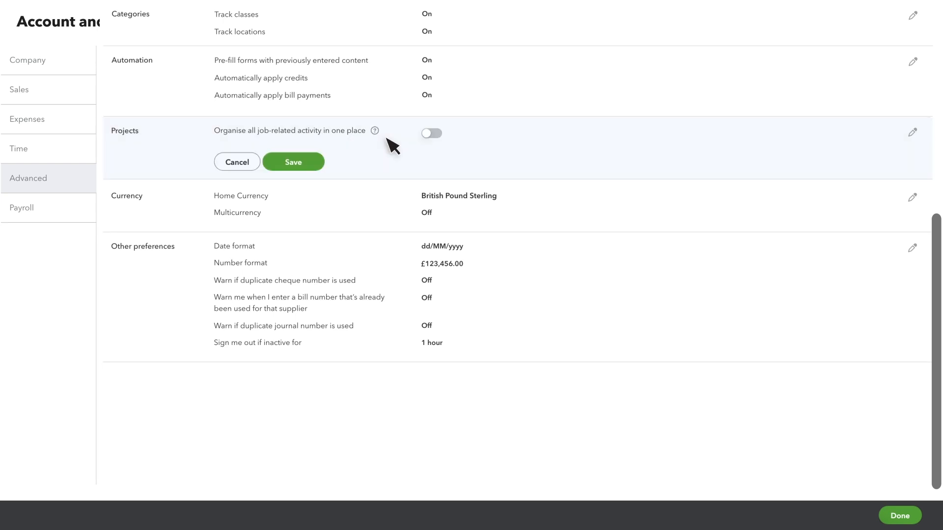
{"action": "left_click", "coordinate": [434, 135]}
{"action": "left_click", "coordinate": [296, 164]}
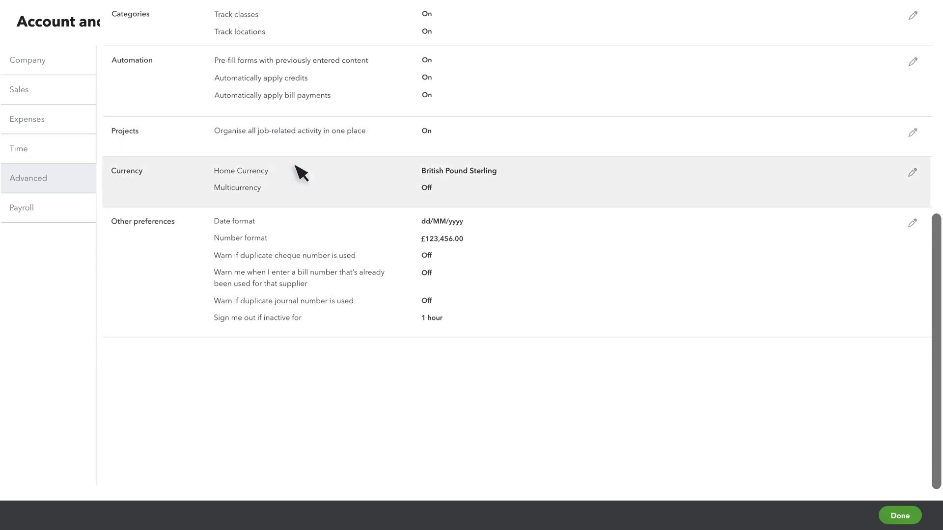
Turn on Multicurrency with GBP - British Pound Sterling as home currency, acknowledge that it can't be undone, and save
{"action": "left_click", "coordinate": [337, 185]}
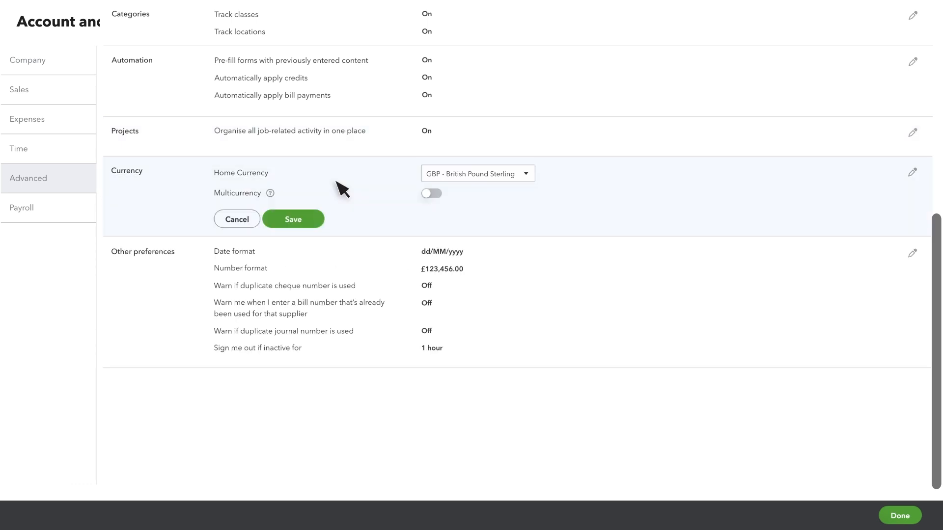
{"action": "left_click", "coordinate": [527, 175]}
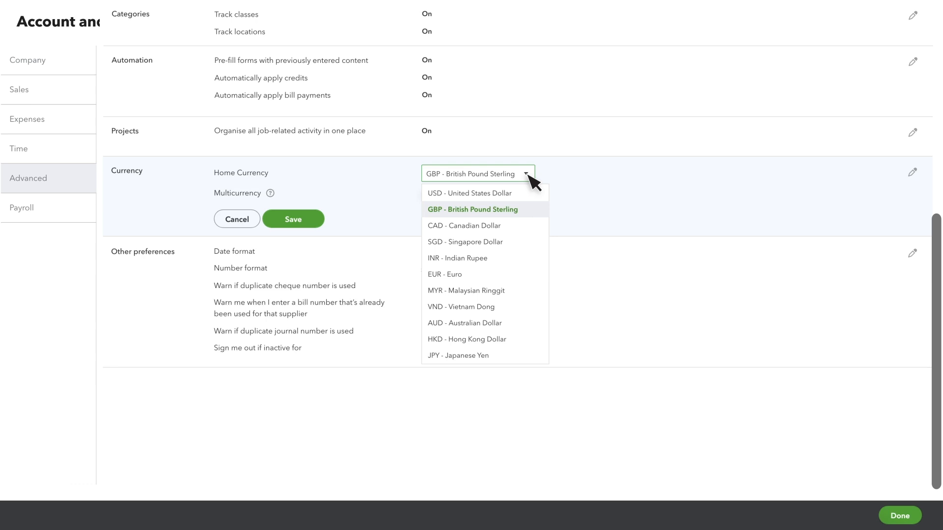
{"action": "left_click", "coordinate": [529, 176]}
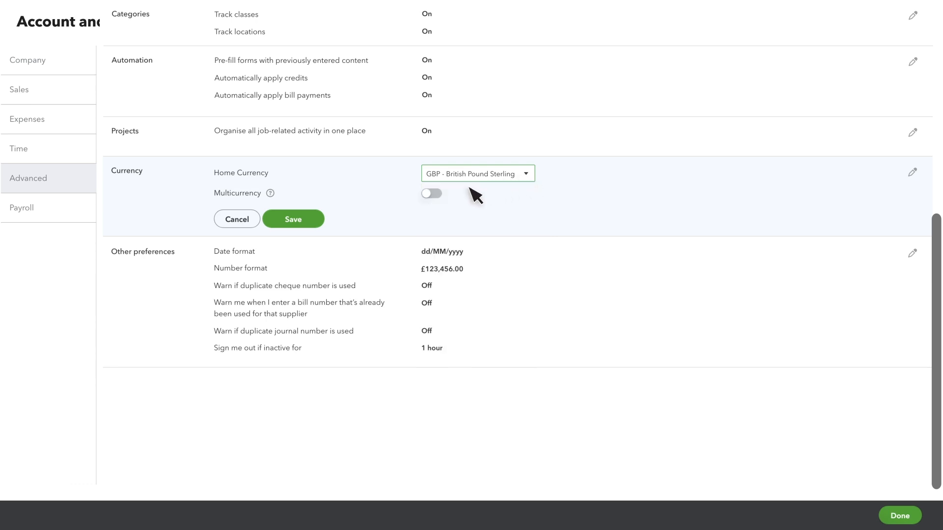
{"action": "left_click", "coordinate": [433, 195]}
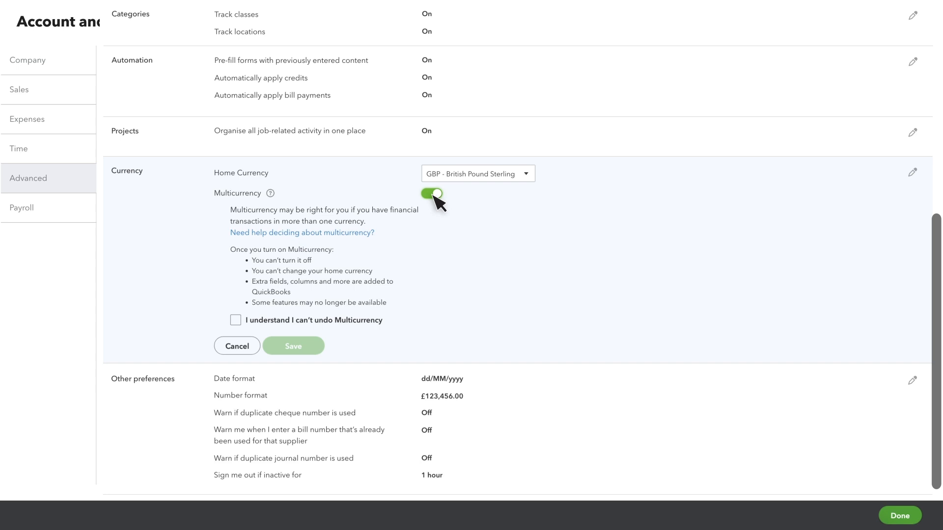
{"action": "left_click", "coordinate": [236, 321]}
{"action": "left_click", "coordinate": [293, 347]}
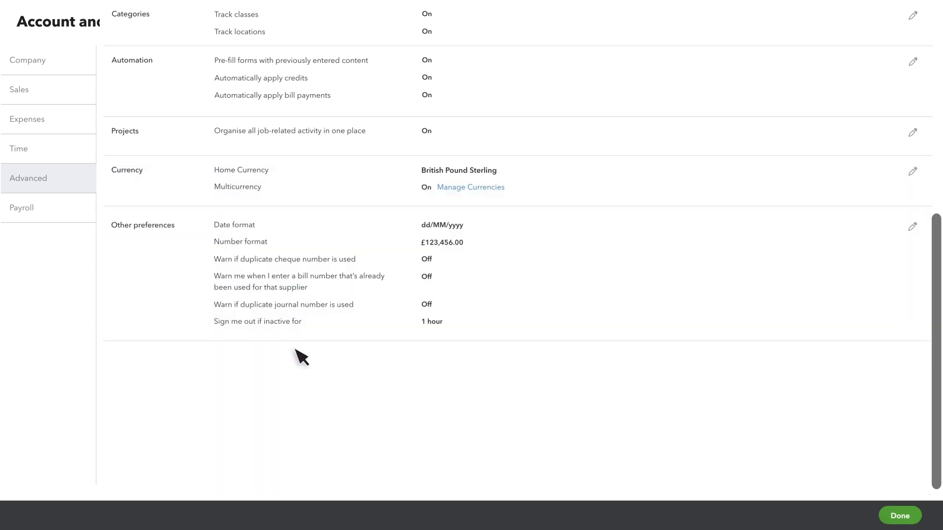
Turn on the duplicate warnings for cheque, supplier bill and journal numbers, save, and finish the account settings
{"action": "left_click", "coordinate": [383, 272]}
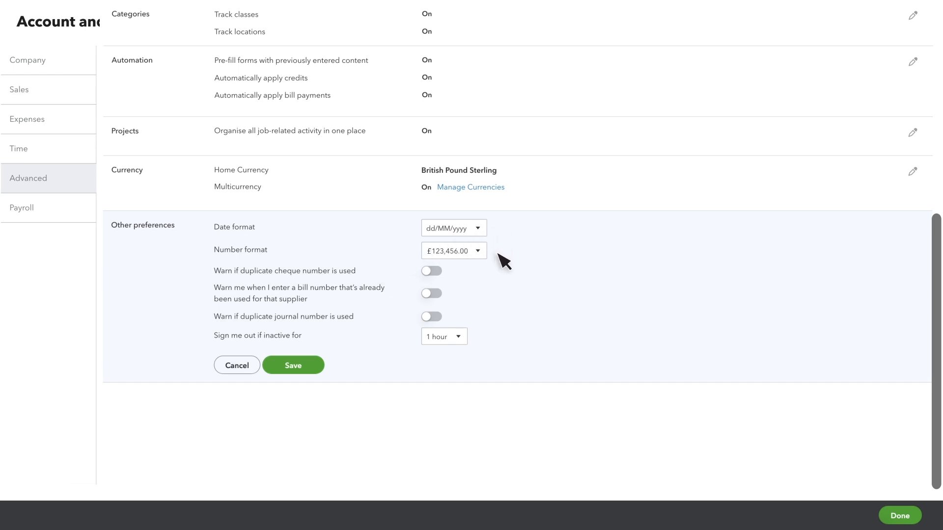
{"action": "left_click", "coordinate": [433, 274]}
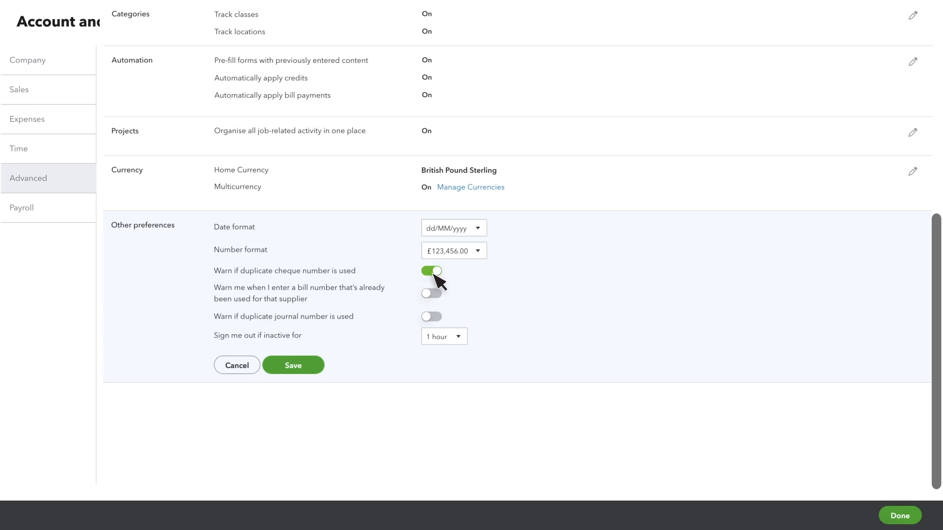
{"action": "left_click", "coordinate": [433, 294]}
{"action": "left_click", "coordinate": [434, 317]}
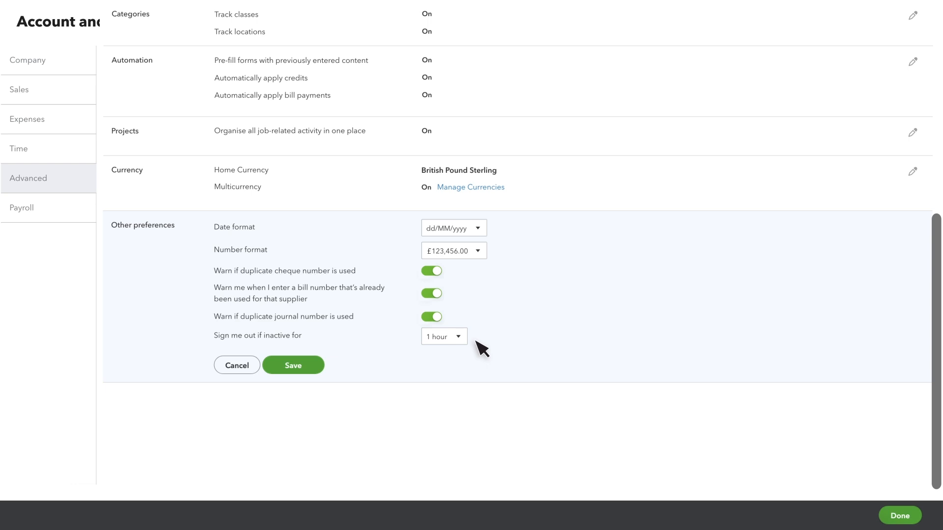
{"action": "left_click", "coordinate": [297, 369]}
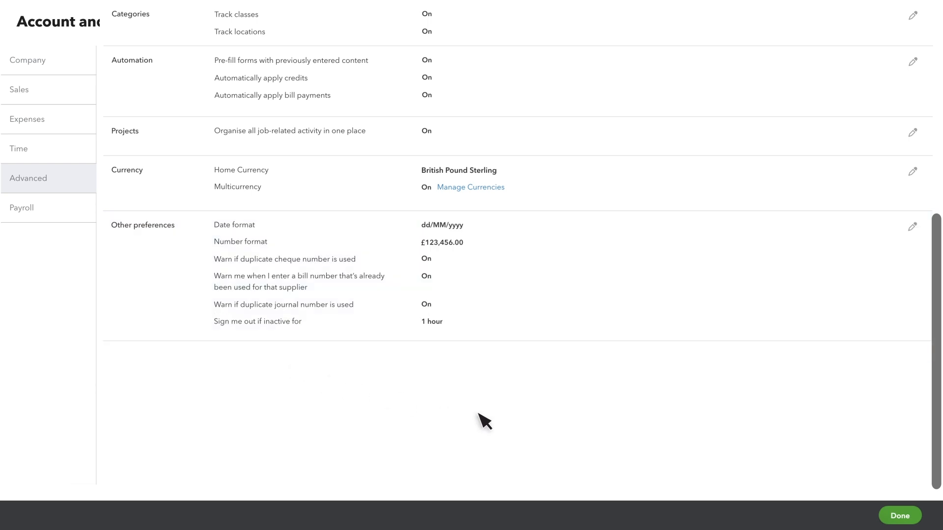
{"action": "left_click", "coordinate": [900, 515]}
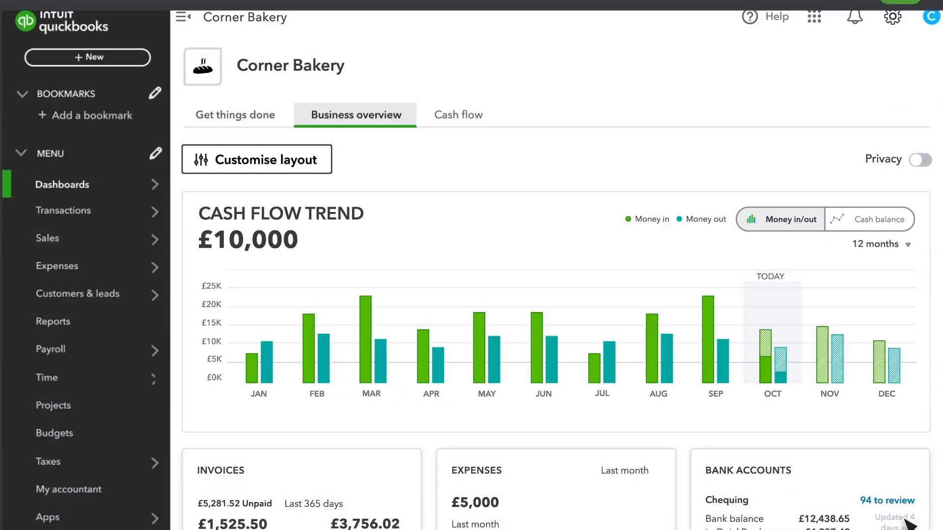